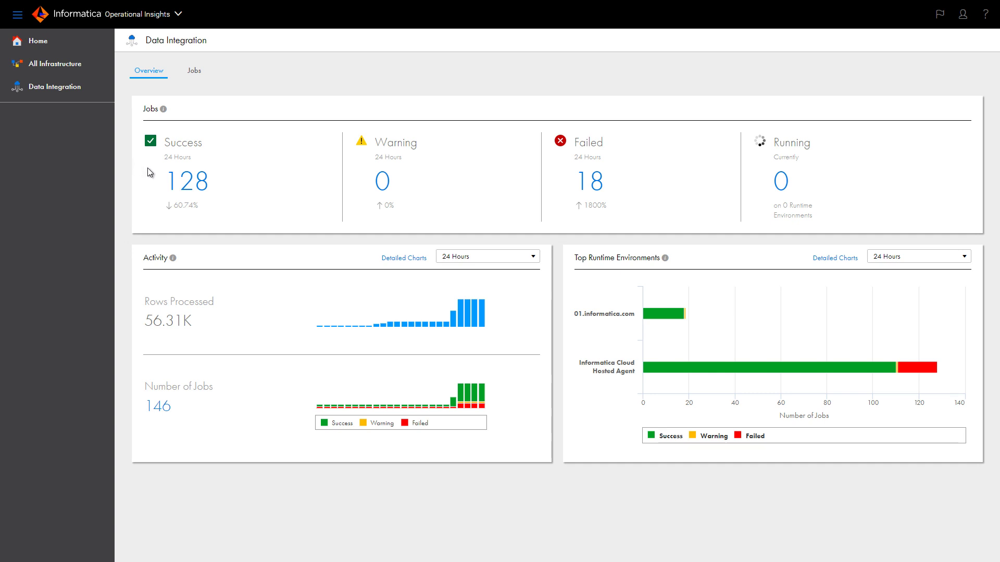
# Open the successful jobs list and browse its End Time, Status and Add Field filter choices.
pyautogui.click(186, 182)
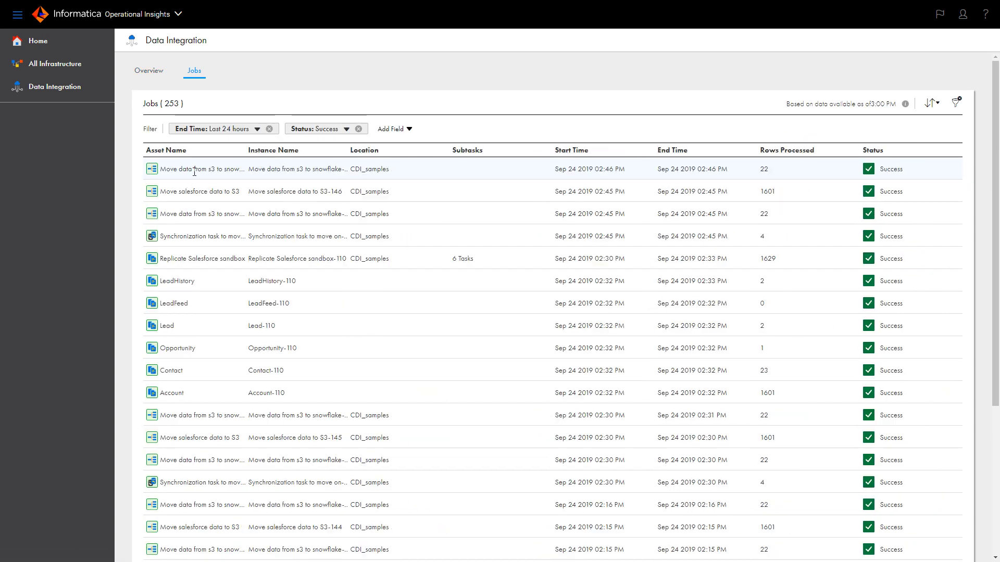
pyautogui.click(258, 131)
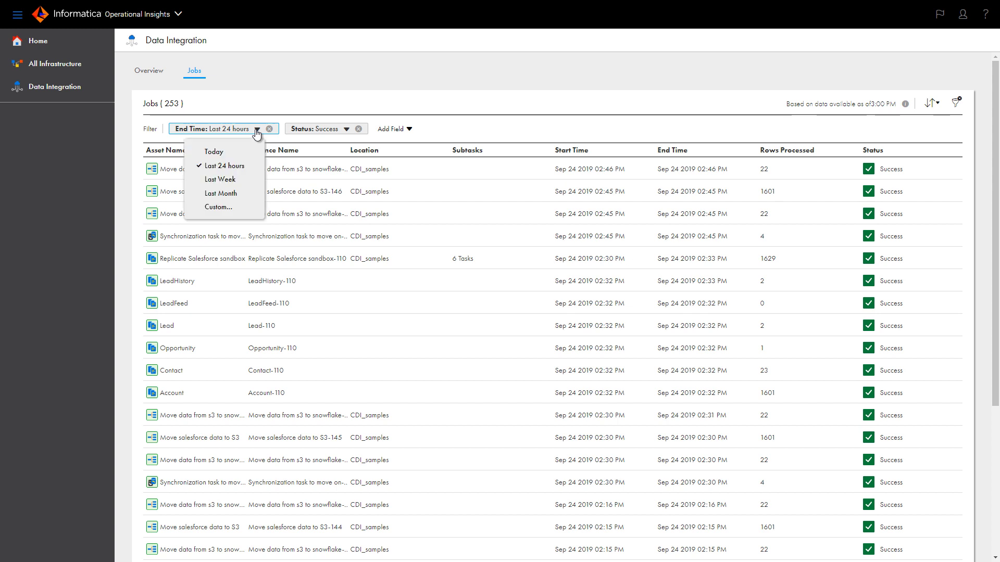
pyautogui.click(348, 130)
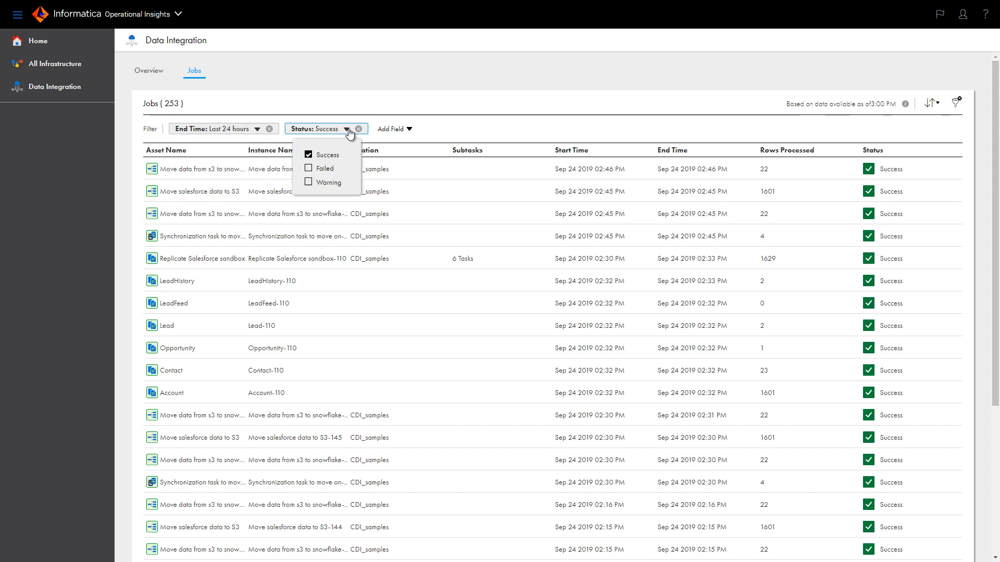
pyautogui.click(348, 130)
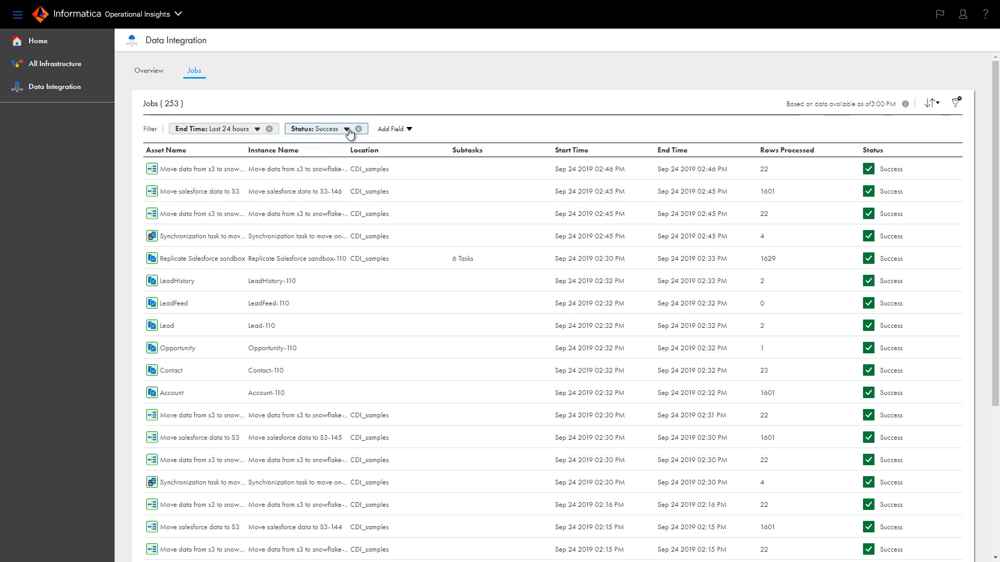
pyautogui.click(407, 130)
pyautogui.click(408, 131)
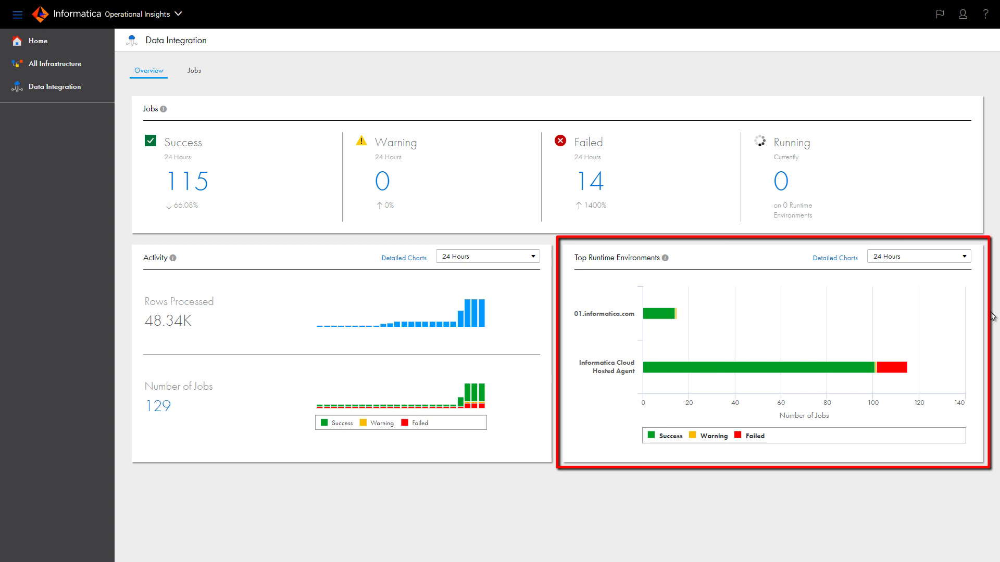
pyautogui.click(967, 264)
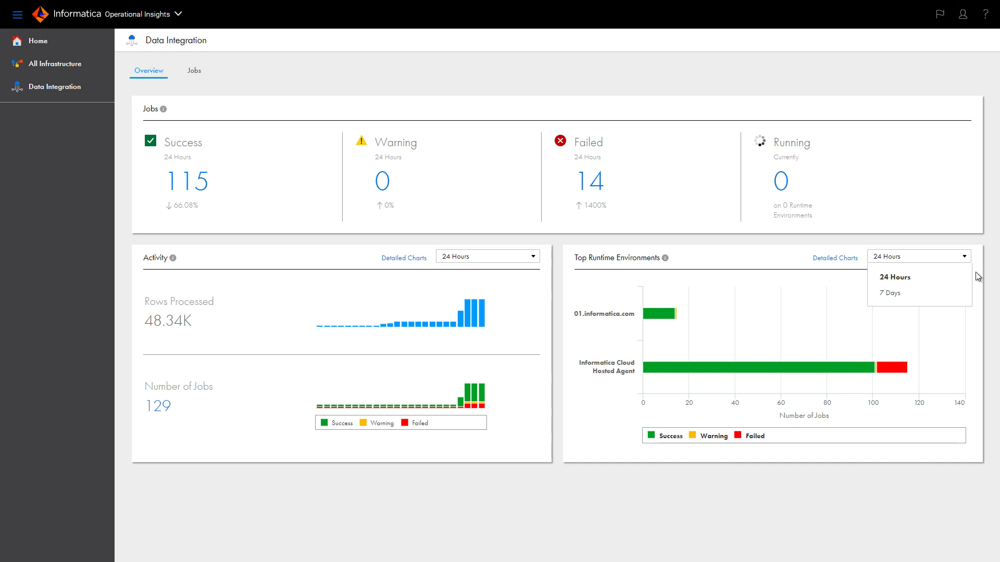
pyautogui.click(975, 272)
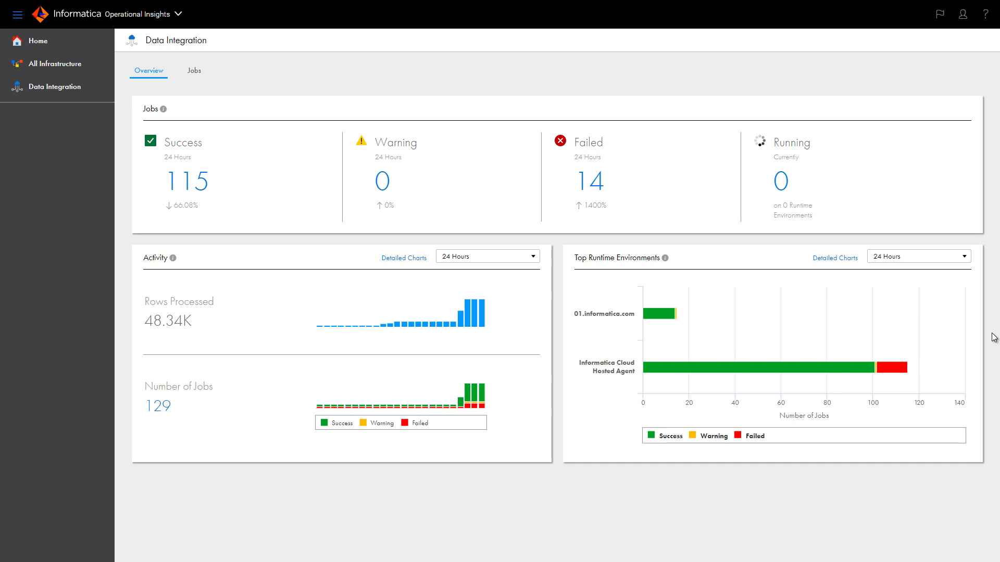
pyautogui.moveTo(659, 312)
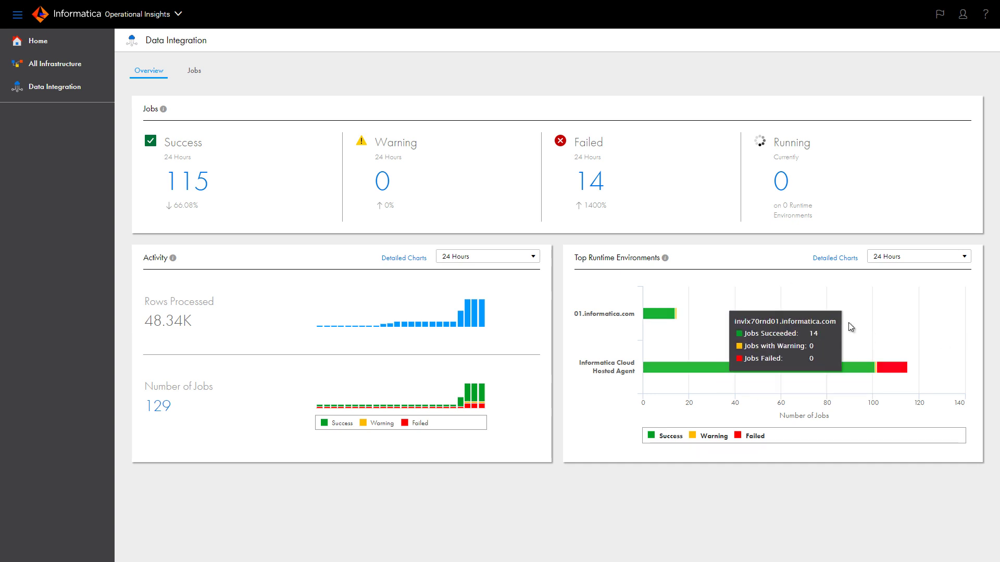
# Show the runtime environments' detailed chart at the 1w zoom and check which environments are charted.
pyautogui.click(845, 262)
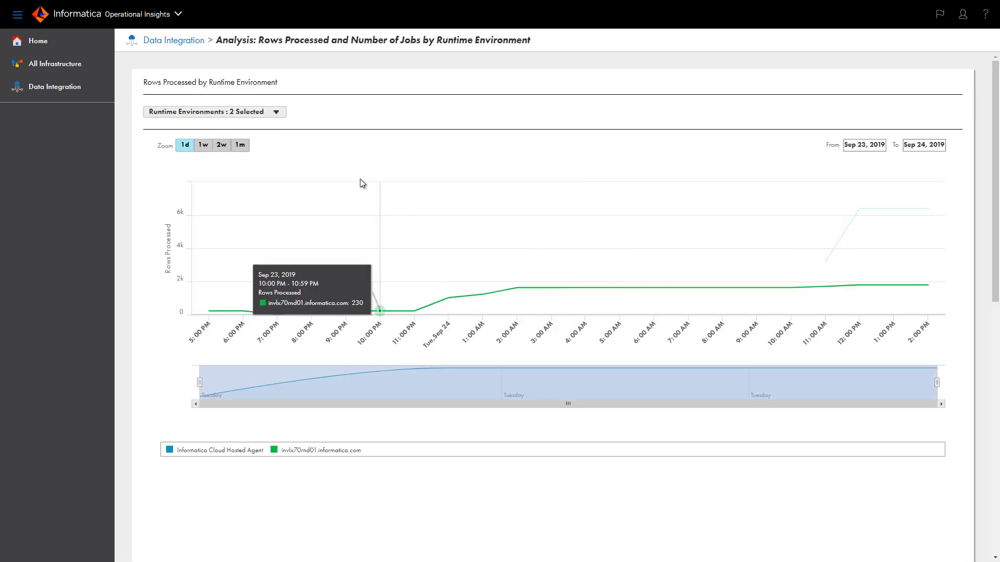
pyautogui.click(209, 146)
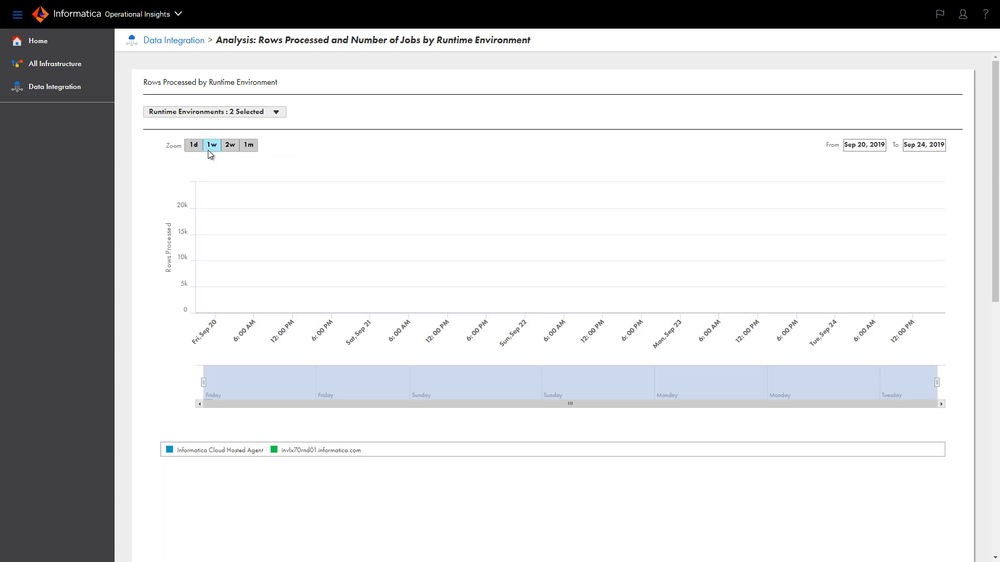
pyautogui.click(278, 115)
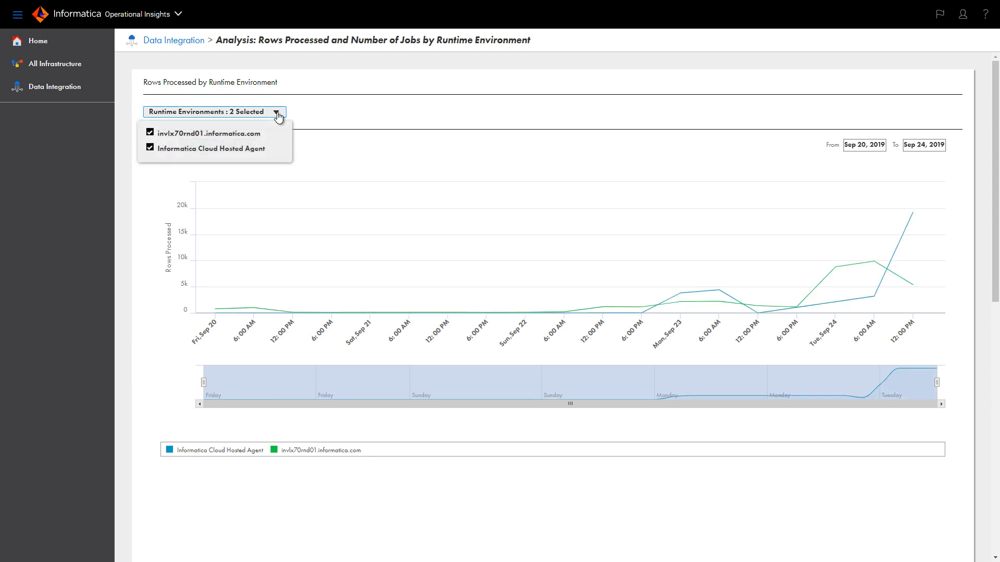
pyautogui.click(333, 111)
pyautogui.moveTo(699, 285)
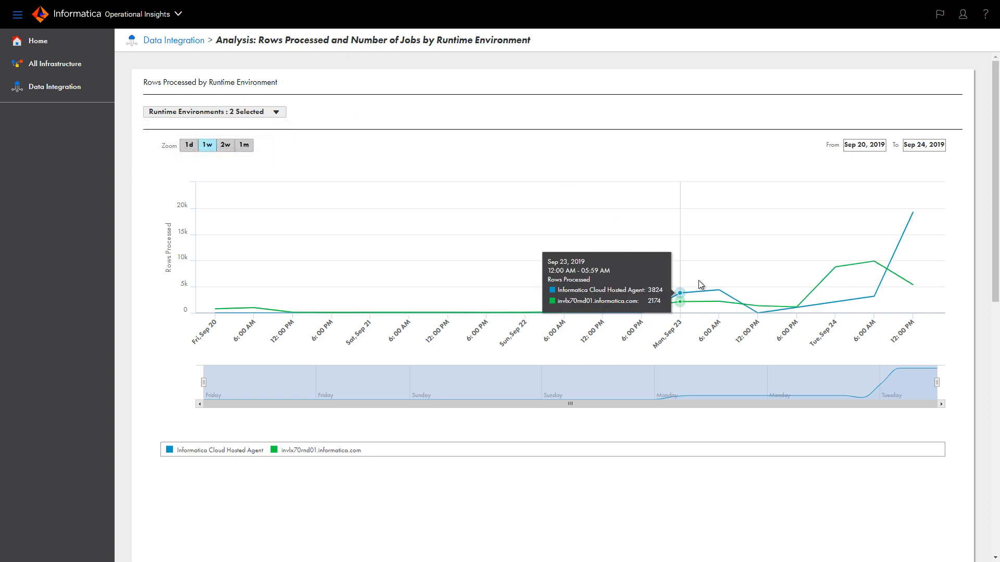